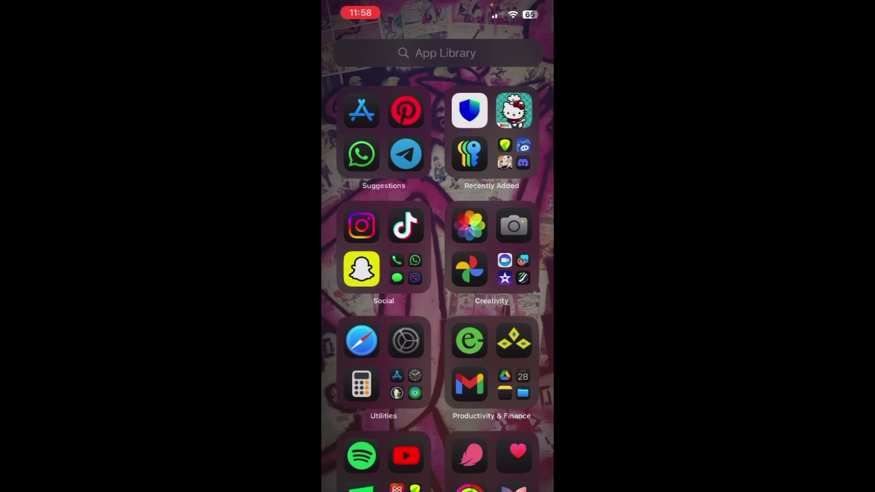
{"action": "scroll", "coordinate": [437, 274], "scroll_direction": "down", "scroll_amount": 5}
{"action": "scroll", "coordinate": [438, 273], "scroll_direction": "up", "scroll_amount": 5}
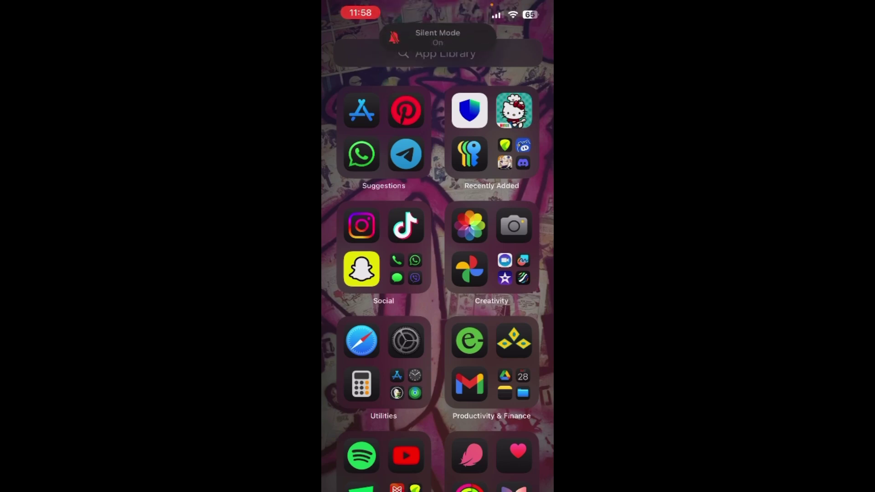
{"action": "scroll", "coordinate": [437, 273], "scroll_direction": "down", "scroll_amount": 1}
- Open Sounds & Haptics in Settings and toggle Change with Buttons off and back on
{"action": "left_click", "coordinate": [406, 300]}
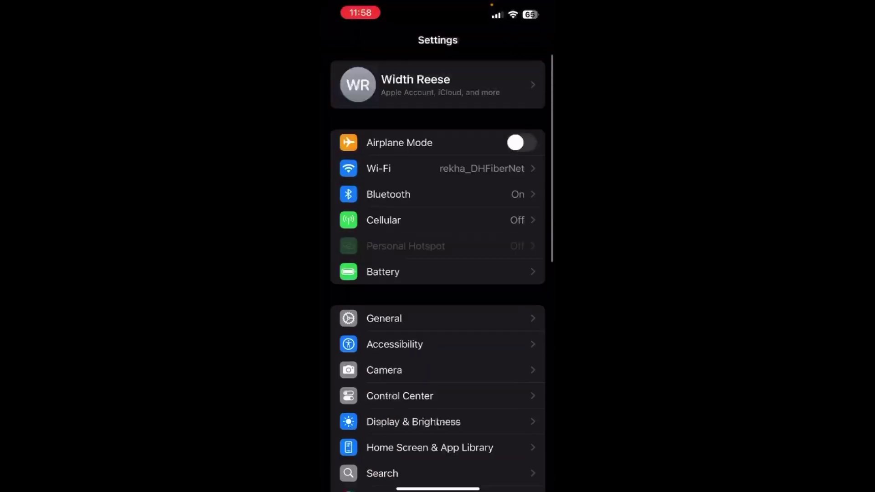
{"action": "scroll", "coordinate": [438, 273], "scroll_direction": "down", "scroll_amount": 5}
{"action": "scroll", "coordinate": [437, 273], "scroll_direction": "down", "scroll_amount": 2}
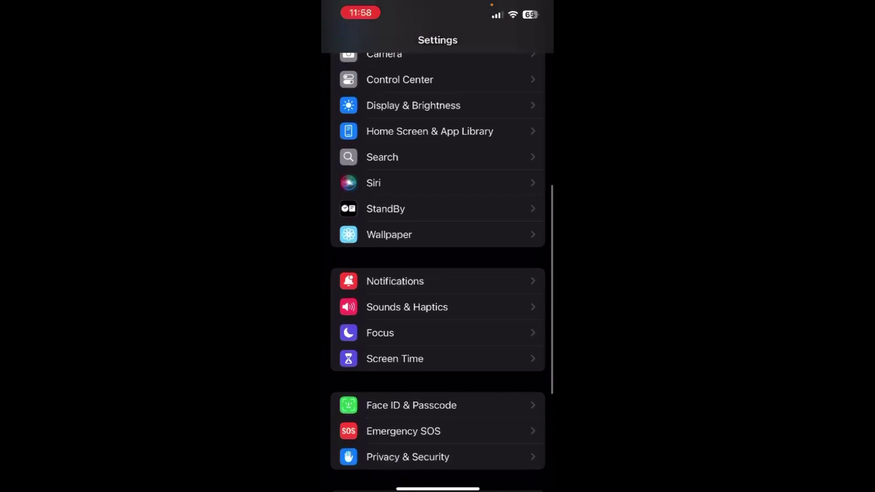
{"action": "scroll", "coordinate": [438, 274], "scroll_direction": "down", "scroll_amount": 1}
{"action": "scroll", "coordinate": [437, 273], "scroll_direction": "down", "scroll_amount": 1}
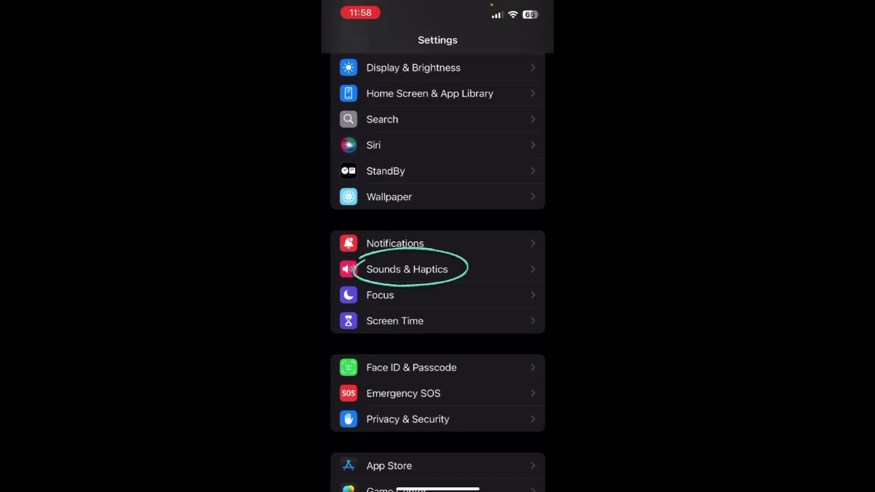
{"action": "left_click", "coordinate": [406, 269]}
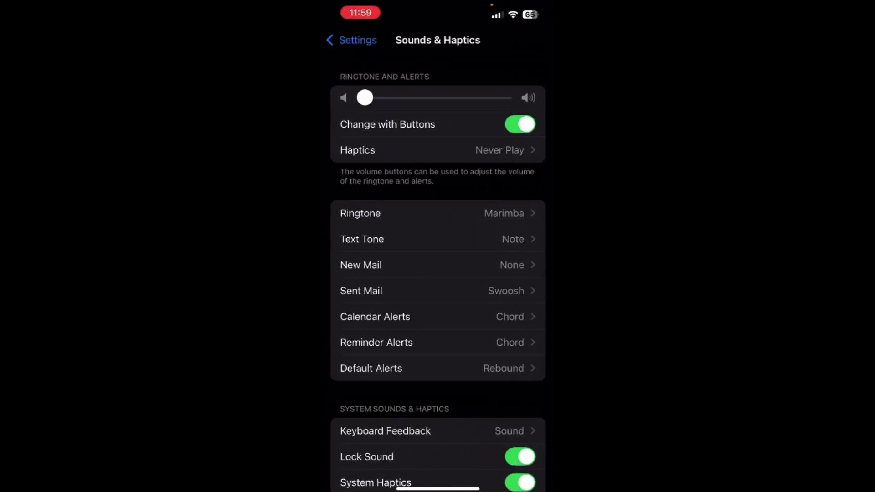
{"action": "left_click", "coordinate": [519, 124]}
{"action": "scroll", "coordinate": [437, 274], "scroll_direction": "down", "scroll_amount": 2}
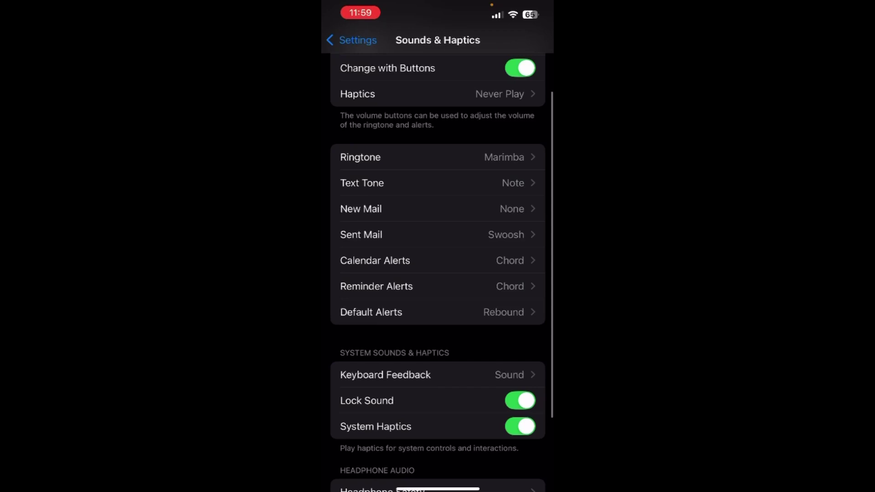
{"action": "left_click", "coordinate": [383, 169]}
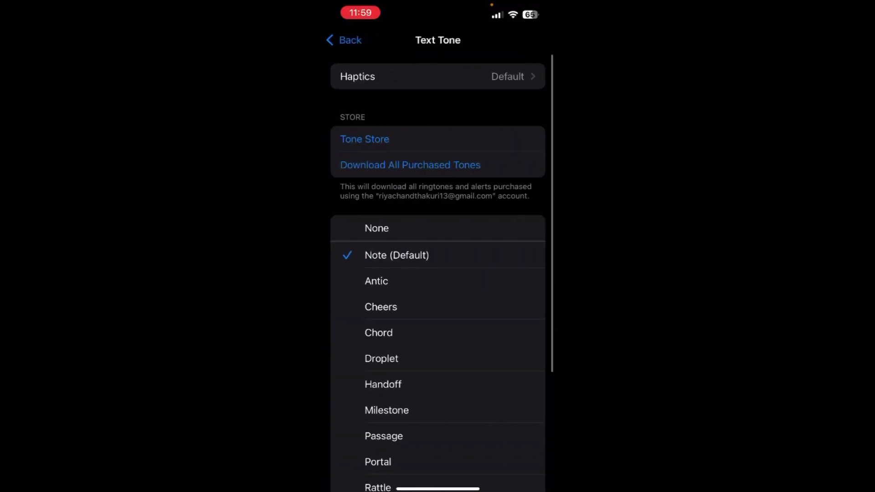
{"action": "left_click", "coordinate": [410, 281]}
{"action": "left_click", "coordinate": [397, 255]}
{"action": "scroll", "coordinate": [437, 307], "scroll_direction": "down", "scroll_amount": 2}
{"action": "scroll", "coordinate": [437, 307], "scroll_direction": "up", "scroll_amount": 2}
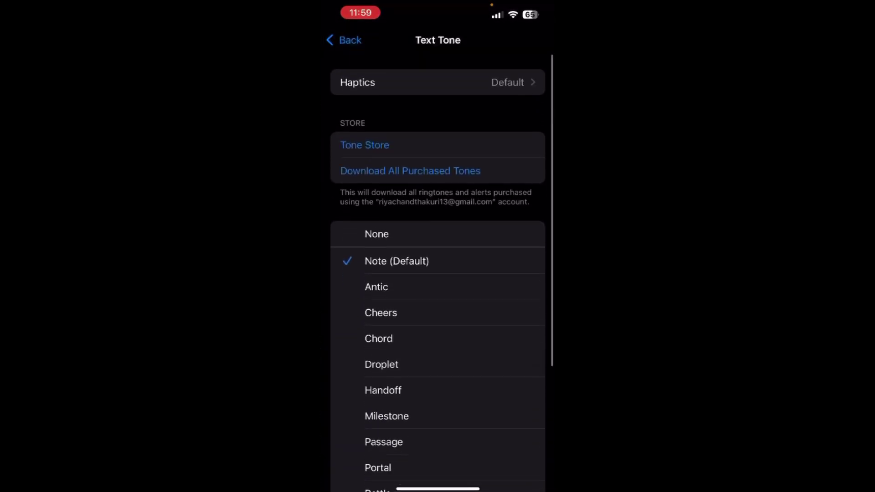
{"action": "left_click", "coordinate": [376, 228]}
{"action": "left_click", "coordinate": [396, 255]}
{"action": "left_click", "coordinate": [379, 333]}
{"action": "left_click", "coordinate": [381, 358]}
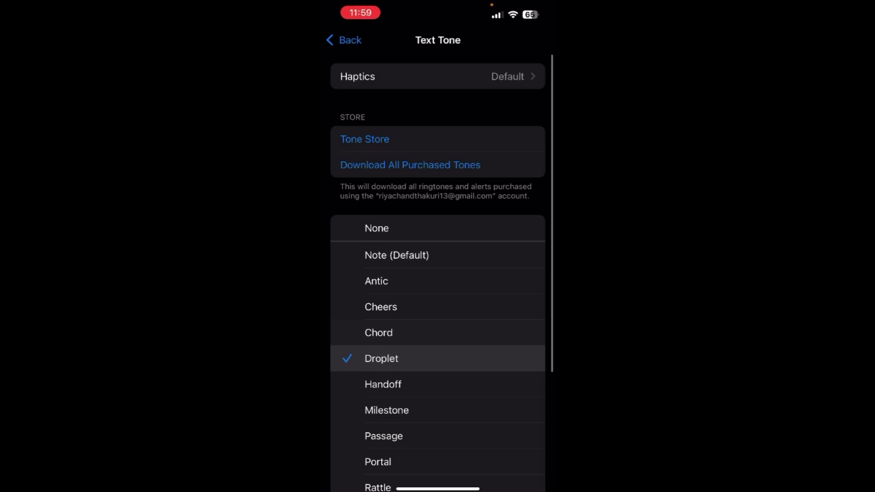
{"action": "left_click", "coordinate": [383, 384]}
{"action": "left_click", "coordinate": [386, 410]}
{"action": "left_click", "coordinate": [397, 255]}
{"action": "left_click", "coordinate": [379, 332]}
{"action": "left_click", "coordinate": [376, 281]}
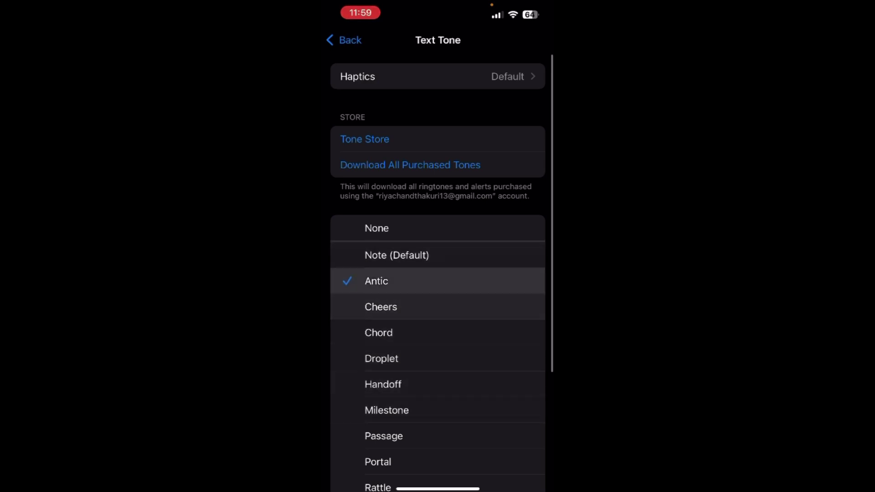
{"action": "left_click", "coordinate": [396, 255]}
{"action": "left_click", "coordinate": [343, 40]}
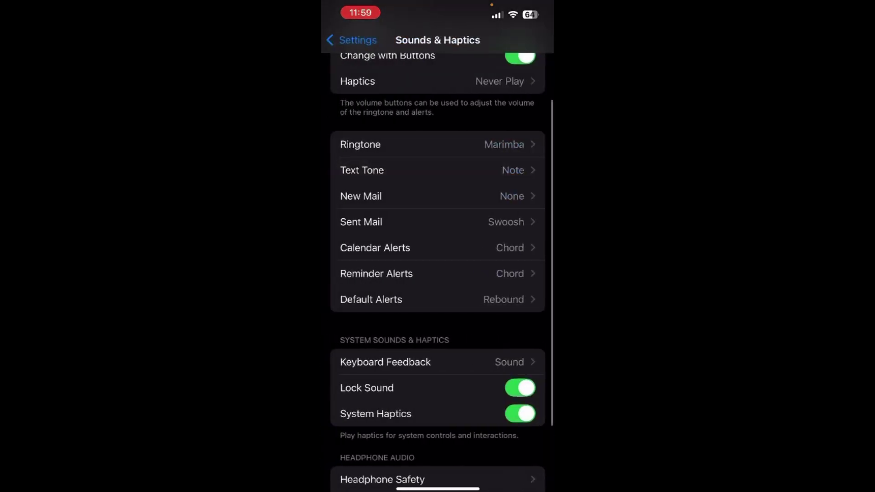
{"action": "scroll", "coordinate": [437, 273], "scroll_direction": "down", "scroll_amount": 2}
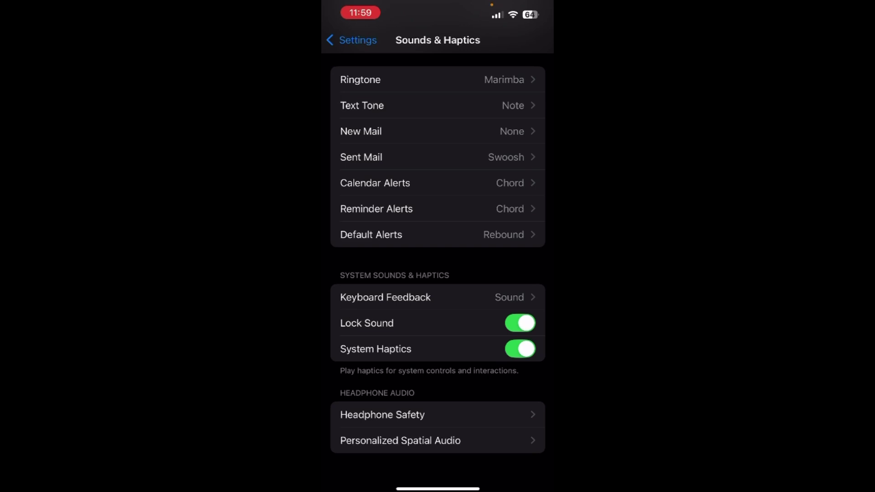
{"action": "left_click", "coordinate": [519, 349]}
{"action": "scroll", "coordinate": [437, 274], "scroll_direction": "up", "scroll_amount": 3}
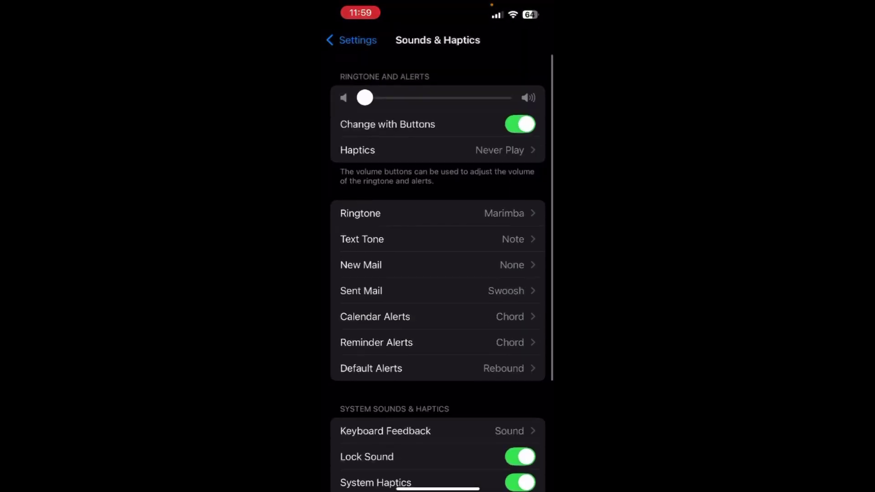
{"action": "mouse_move", "coordinate": [365, 98]}
{"action": "left_mouse_down"}
{"action": "mouse_move", "coordinate": [503, 98]}
{"action": "mouse_move", "coordinate": [363, 97]}
{"action": "left_mouse_up"}
{"action": "scroll", "coordinate": [438, 246], "scroll_direction": "up", "scroll_amount": 1}
- Try each ringtone haptics option, leave it at Never Play, and go to Notifications
{"action": "left_click", "coordinate": [411, 150]}
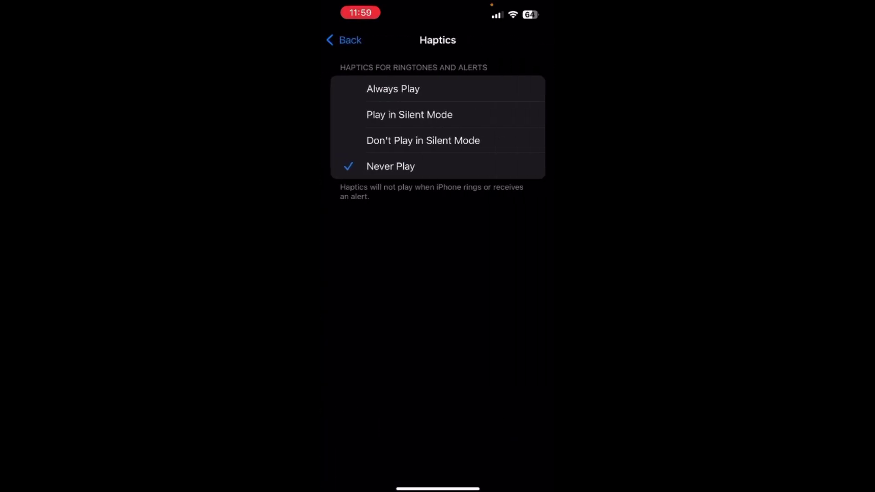
{"action": "left_click", "coordinate": [423, 140]}
{"action": "left_click", "coordinate": [393, 88]}
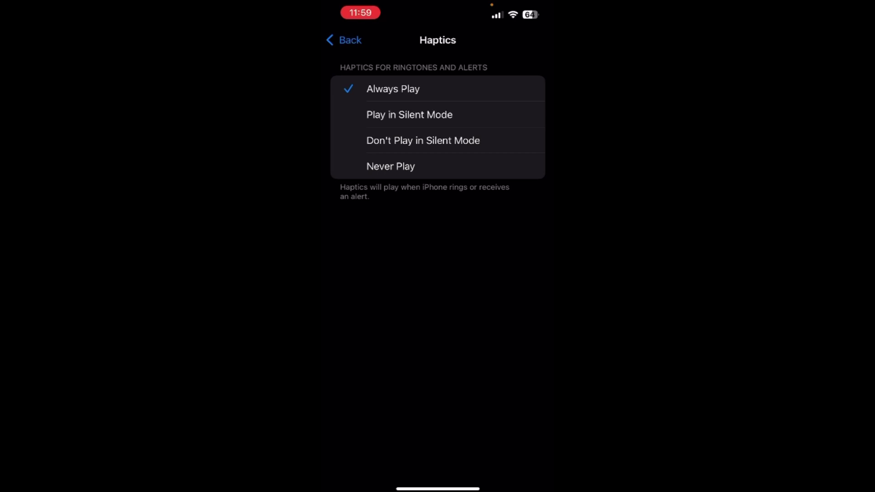
{"action": "left_click", "coordinate": [391, 166]}
{"action": "left_click", "coordinate": [344, 40]}
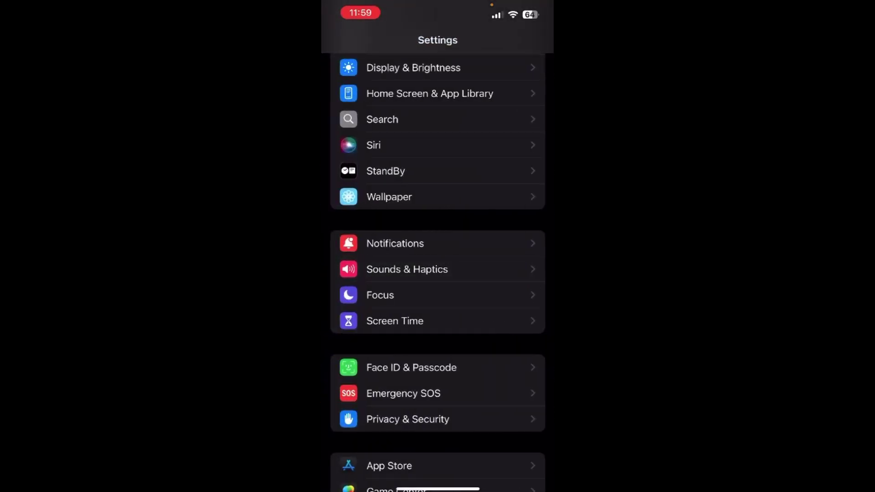
{"action": "left_click", "coordinate": [395, 243]}
{"action": "scroll", "coordinate": [437, 273], "scroll_direction": "down", "scroll_amount": 5}
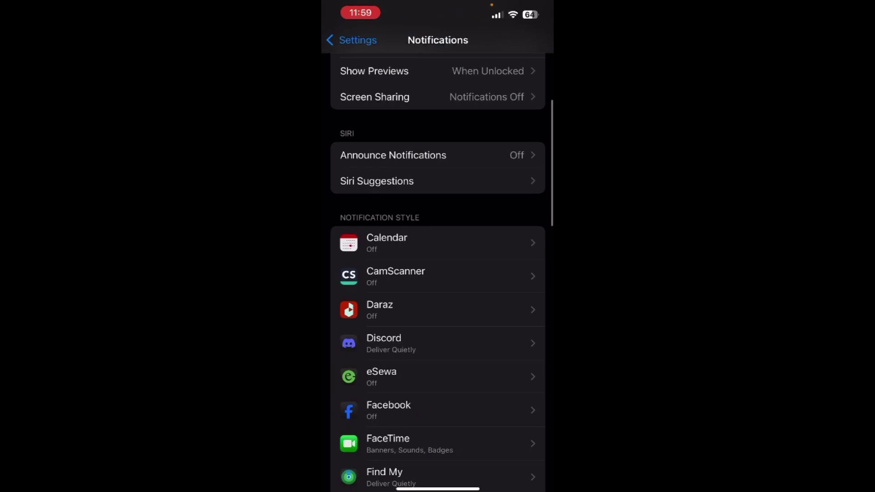
{"action": "scroll", "coordinate": [437, 274], "scroll_direction": "up", "scroll_amount": 4}
{"action": "scroll", "coordinate": [437, 274], "scroll_direction": "up", "scroll_amount": 1}
{"action": "scroll", "coordinate": [437, 274], "scroll_direction": "down", "scroll_amount": 2}
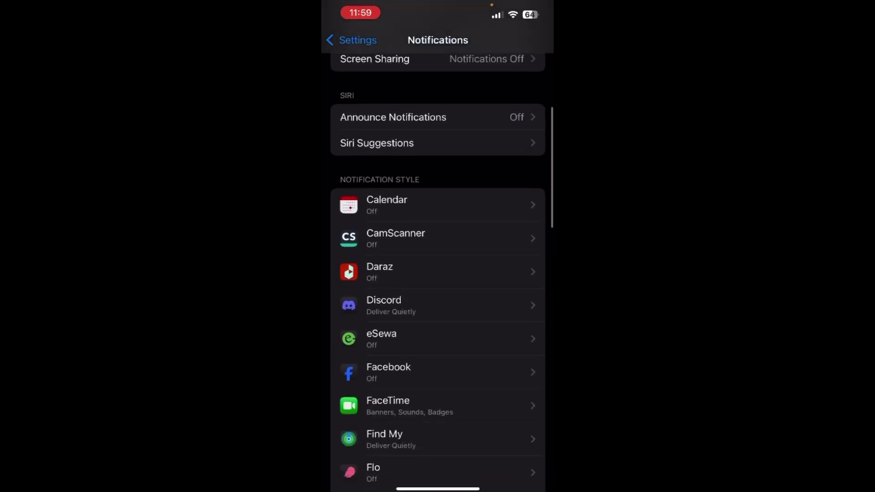
- Allow Calendar notifications and confirm their alert sound is Chord
{"action": "left_click", "coordinate": [396, 203]}
{"action": "left_click", "coordinate": [520, 76]}
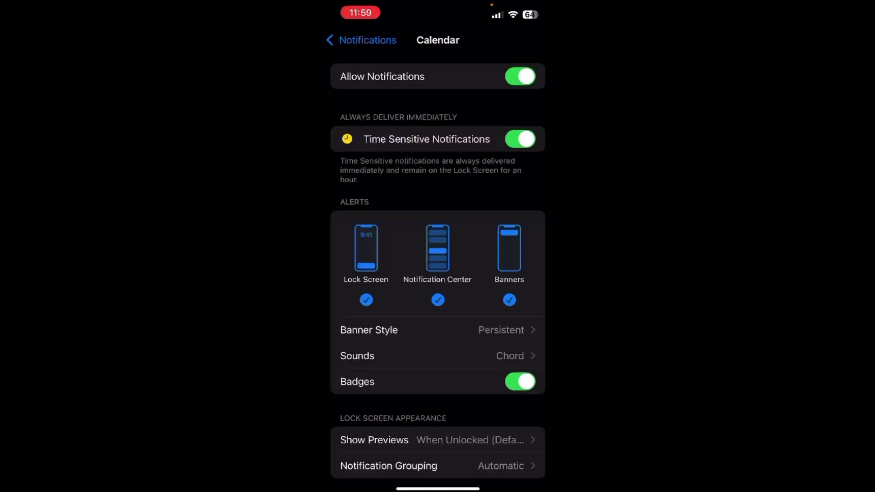
{"action": "scroll", "coordinate": [437, 274], "scroll_direction": "down", "scroll_amount": 2}
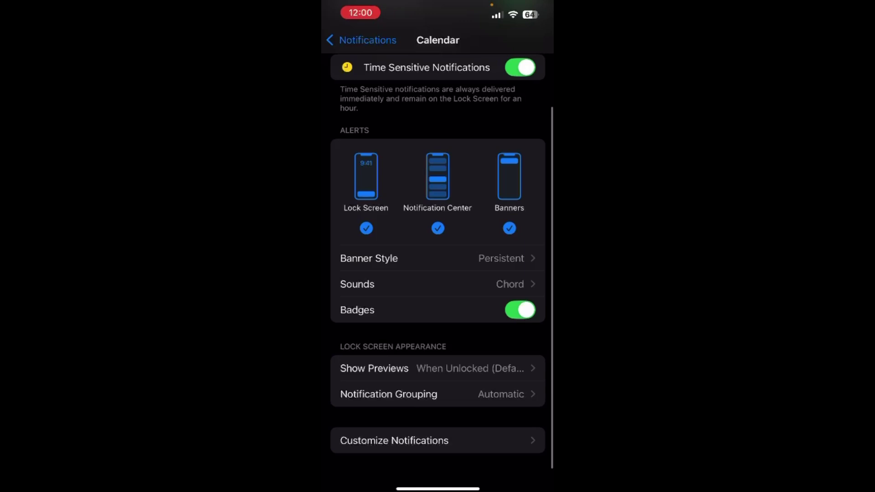
{"action": "left_click", "coordinate": [437, 284]}
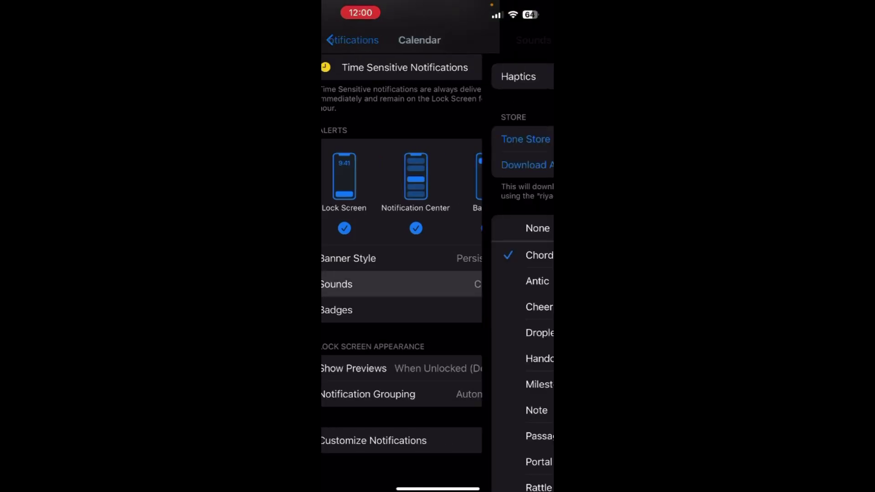
{"action": "left_click", "coordinate": [352, 40]}
{"action": "scroll", "coordinate": [437, 274], "scroll_direction": "up", "scroll_amount": 3}
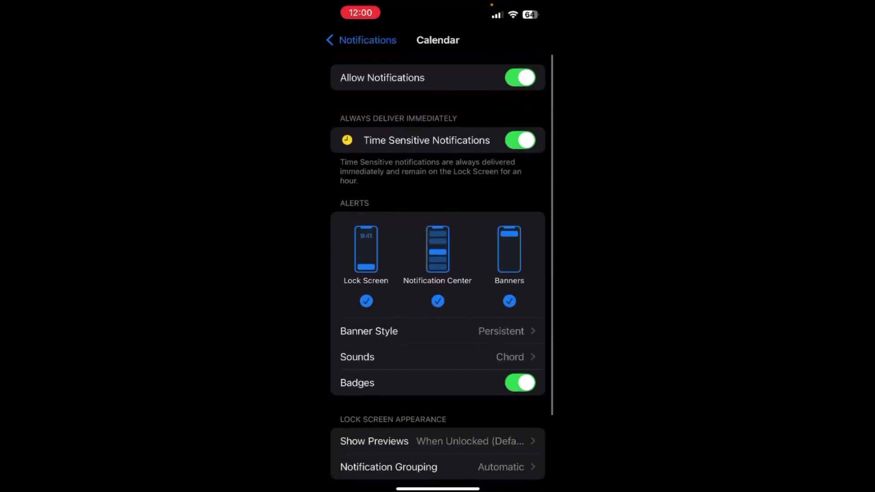